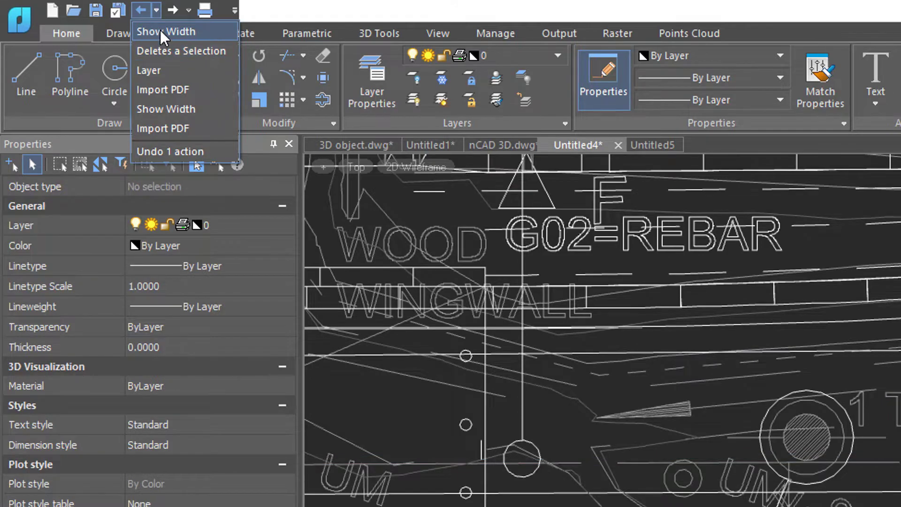
Close the Undo history list without undoing any actions.
click(352, 7)
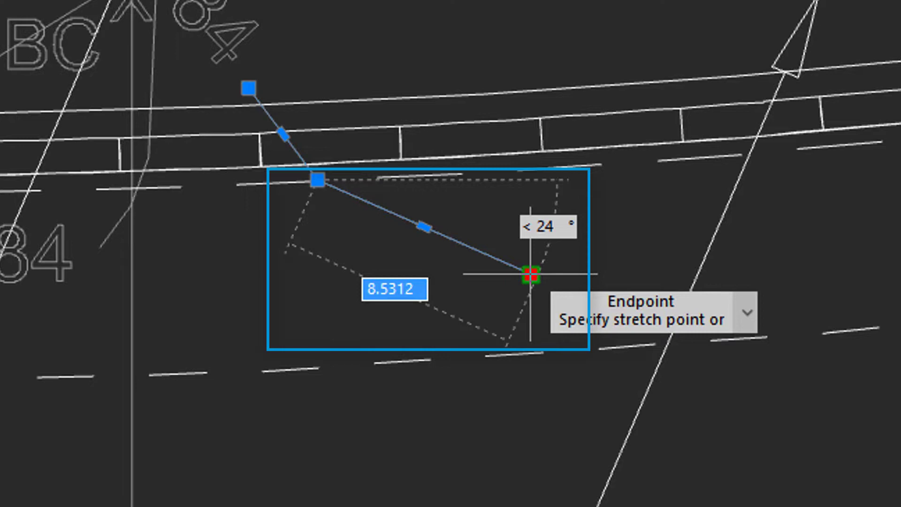
Stretch the polyline segment's midpoint to a higher position.
key(Down)
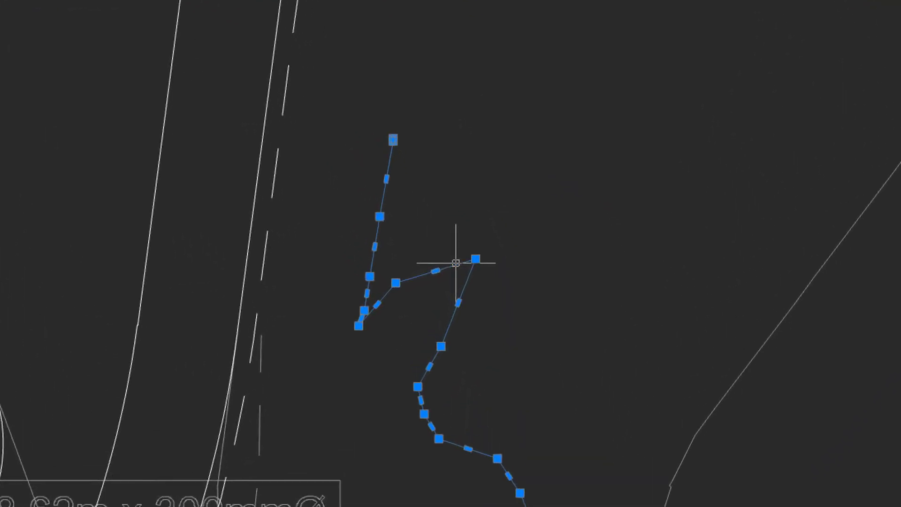
scroll(577, 191, up, 2)
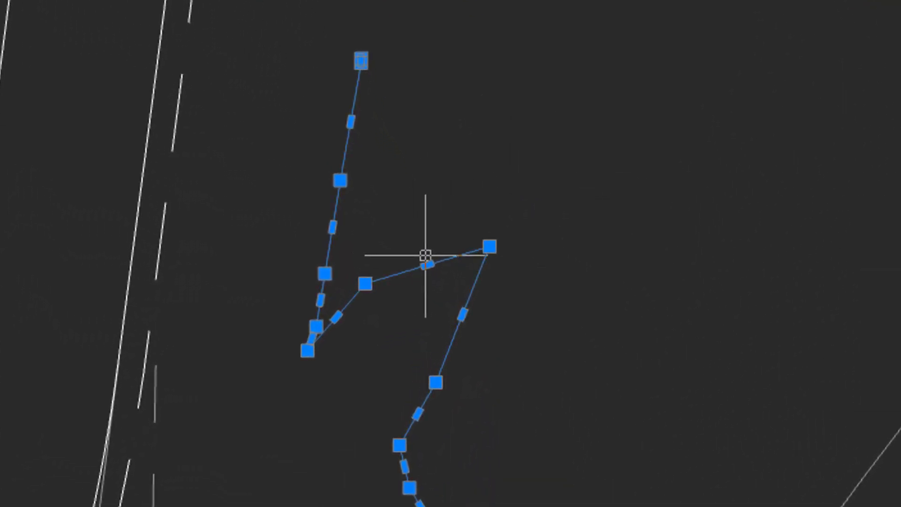
mouse_move(436, 271)
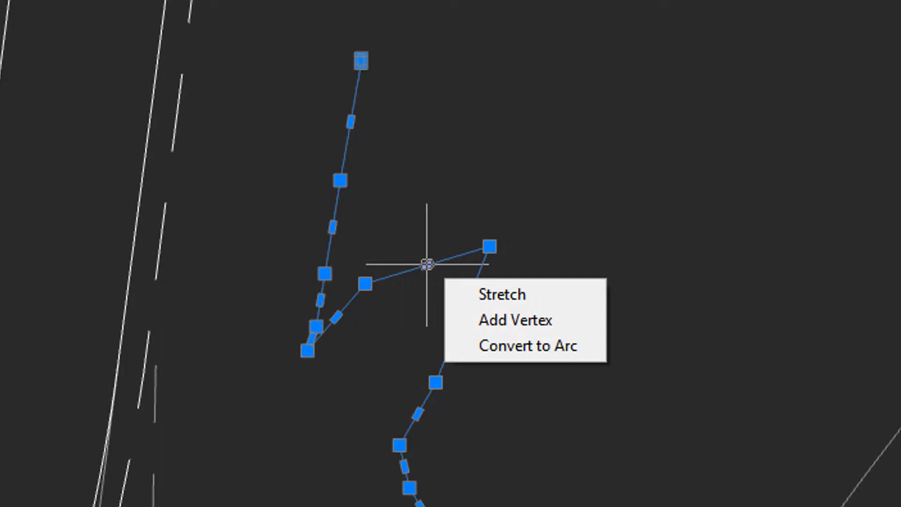
click(548, 296)
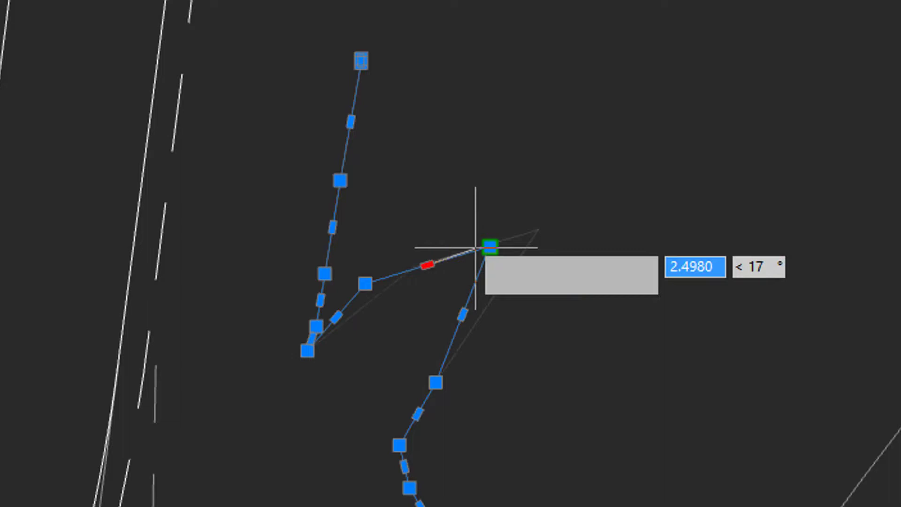
click(448, 191)
Add a vertex above the segment and convert a segment into an arc through a chosen midpoint.
click(504, 242)
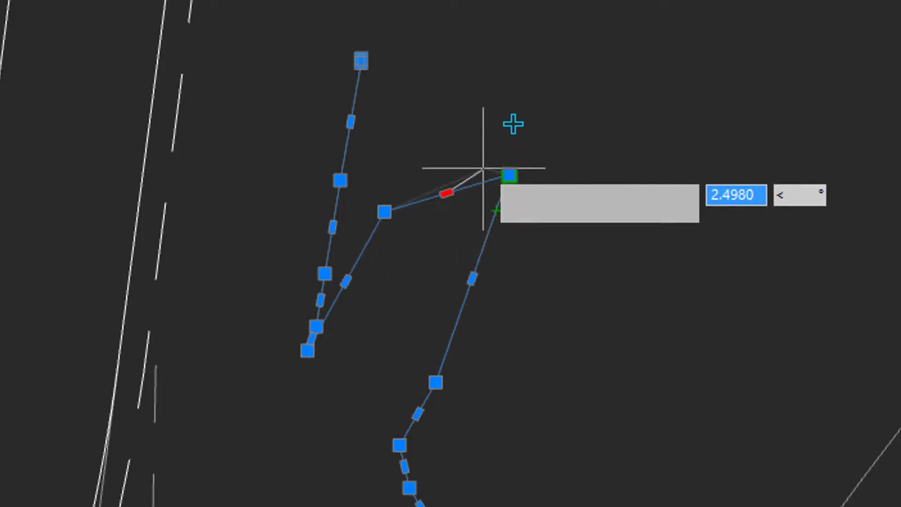
click(483, 127)
click(524, 264)
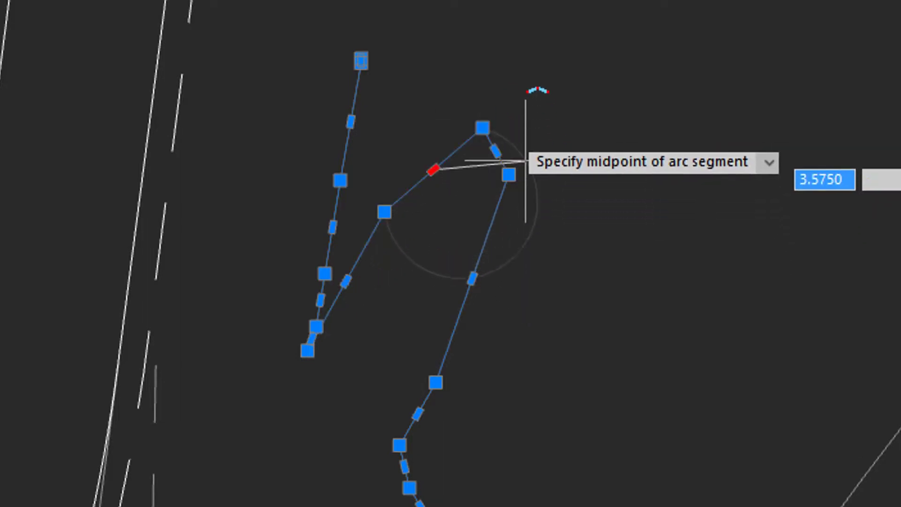
click(456, 95)
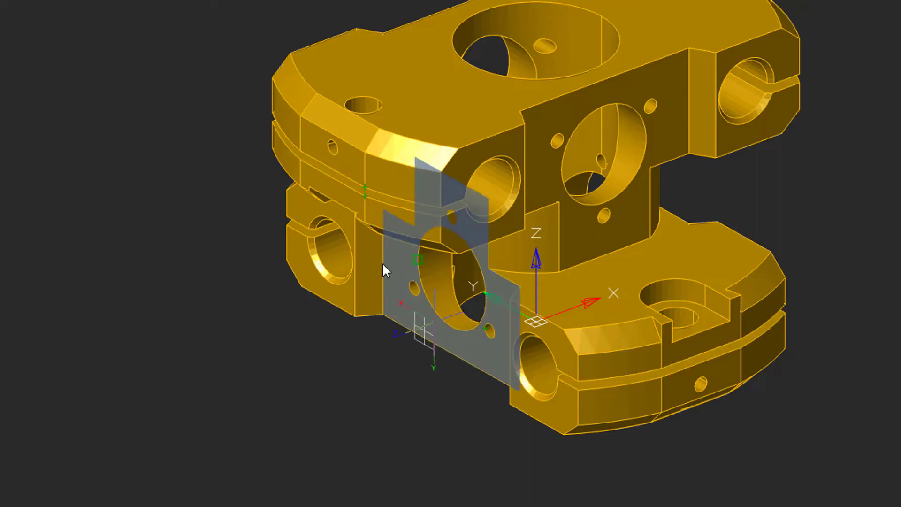
Draw face-aligned circles on the part's face and on its front face.
click(343, 158)
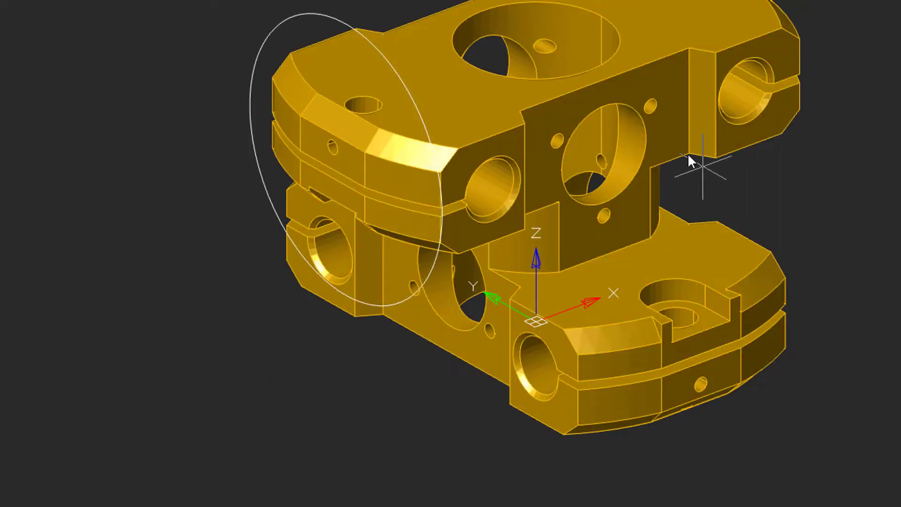
click(677, 133)
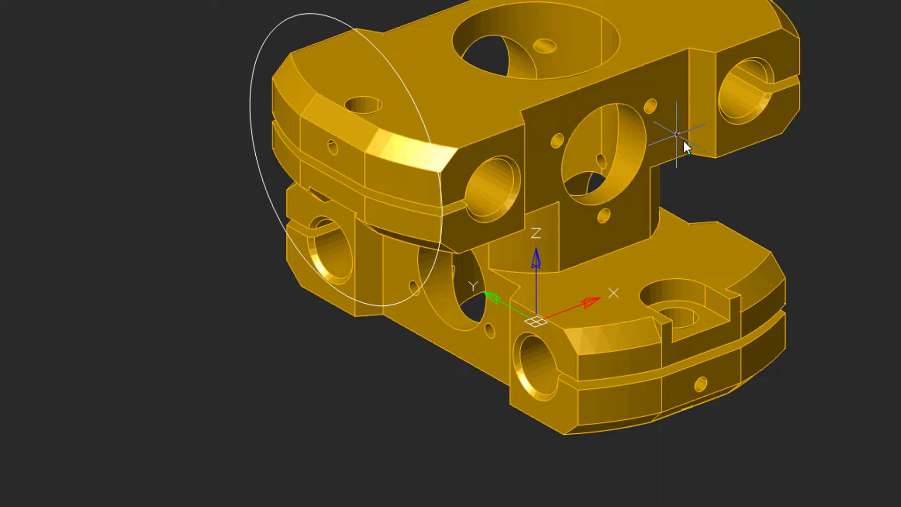
click(720, 164)
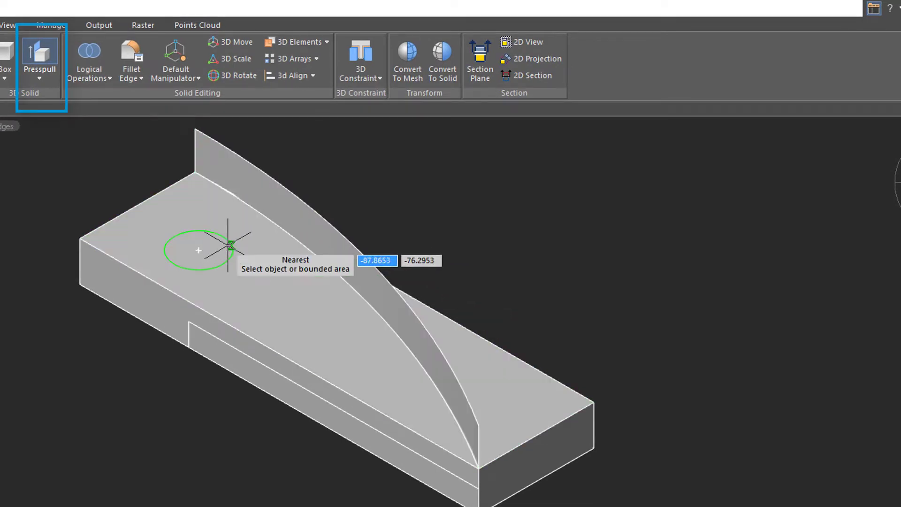
Presspull the top-face circle up into a cylinder and extend the front face region outward.
click(230, 245)
click(198, 211)
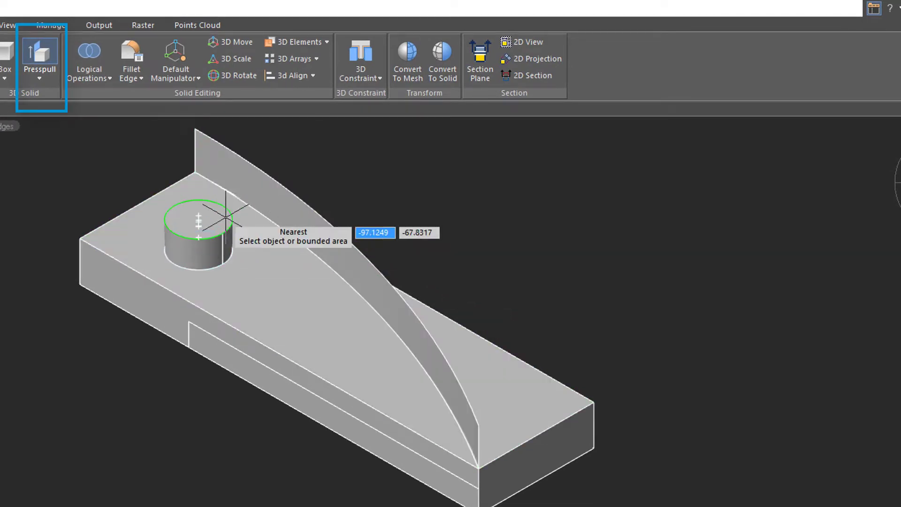
click(295, 381)
click(536, 327)
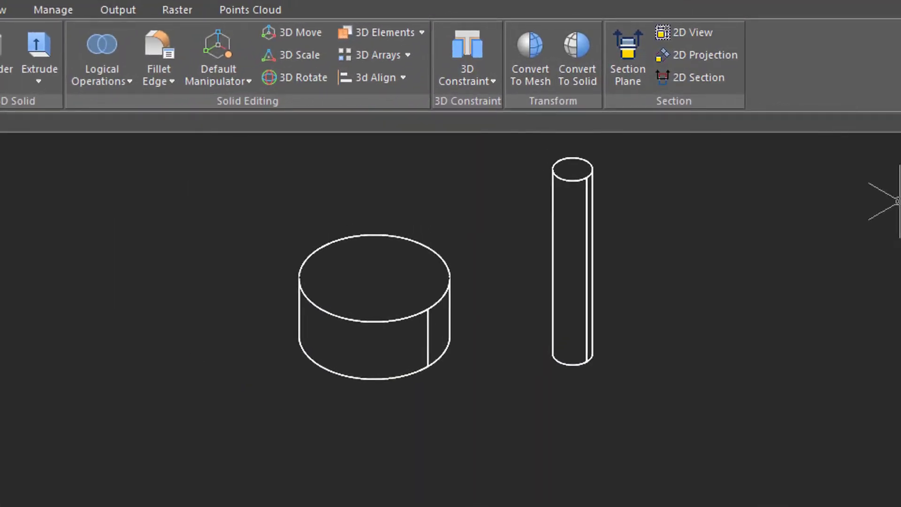
Insert a 3D constraint from the wide cylinder's top face to the thin cylinder, set to Opposed.
click(495, 83)
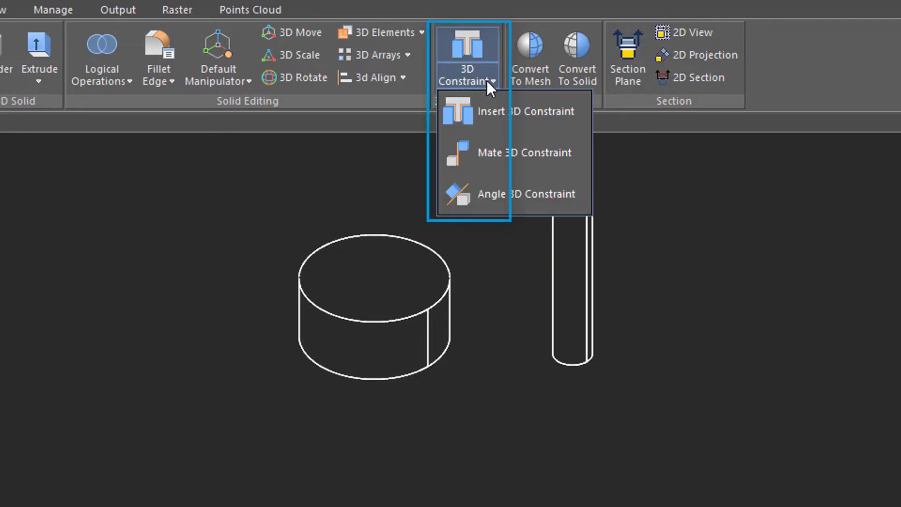
click(494, 107)
click(374, 243)
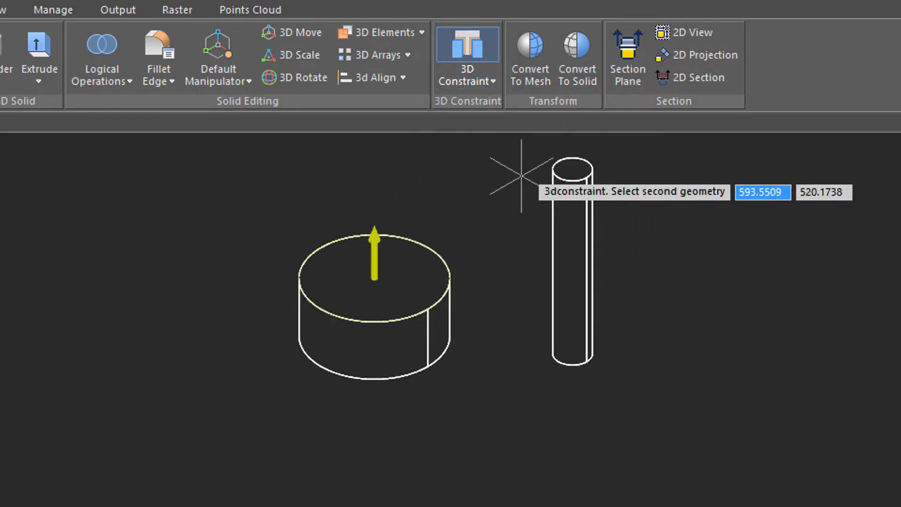
click(572, 168)
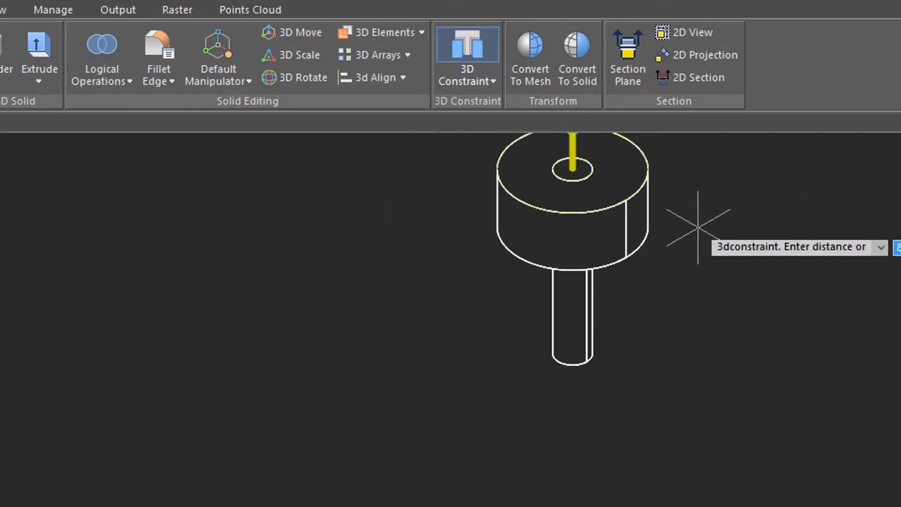
middle_drag(698, 233, 685, 373)
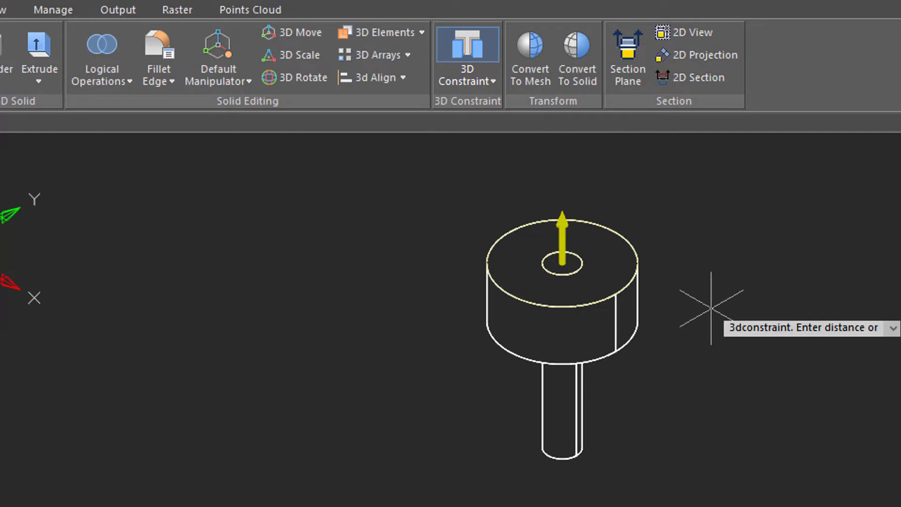
key(Down)
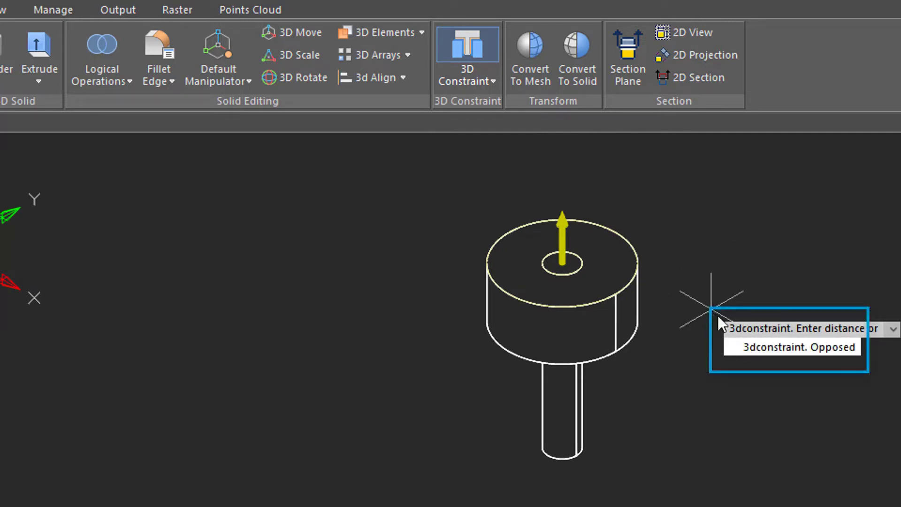
click(755, 342)
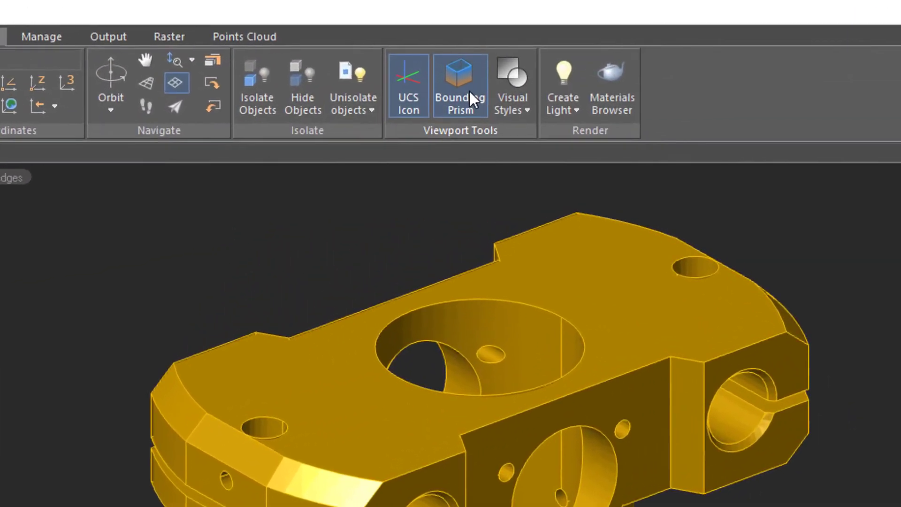
Section the part with a new rectangular bounding prism defined by two corners.
click(468, 85)
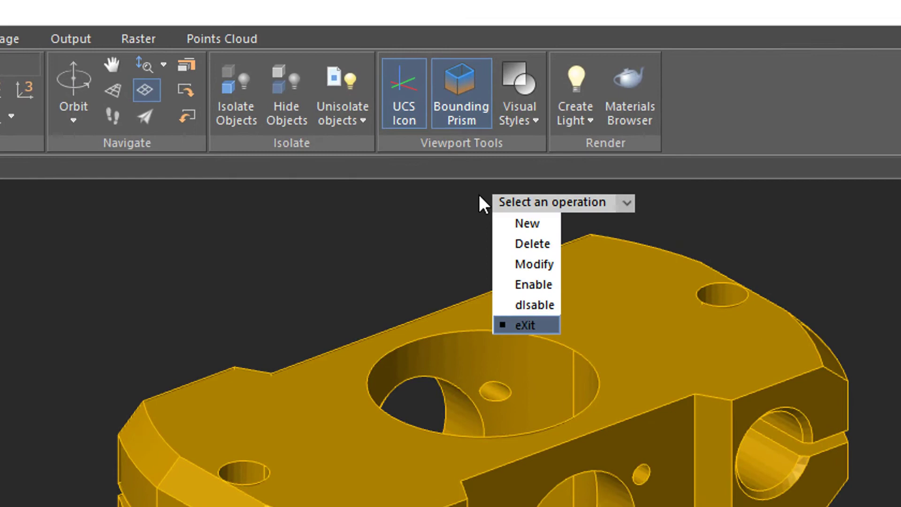
click(511, 221)
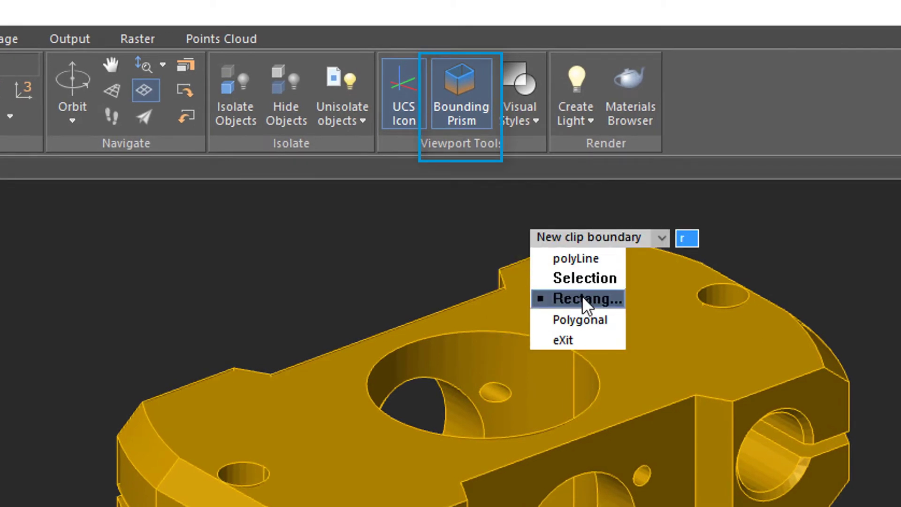
click(582, 296)
click(423, 317)
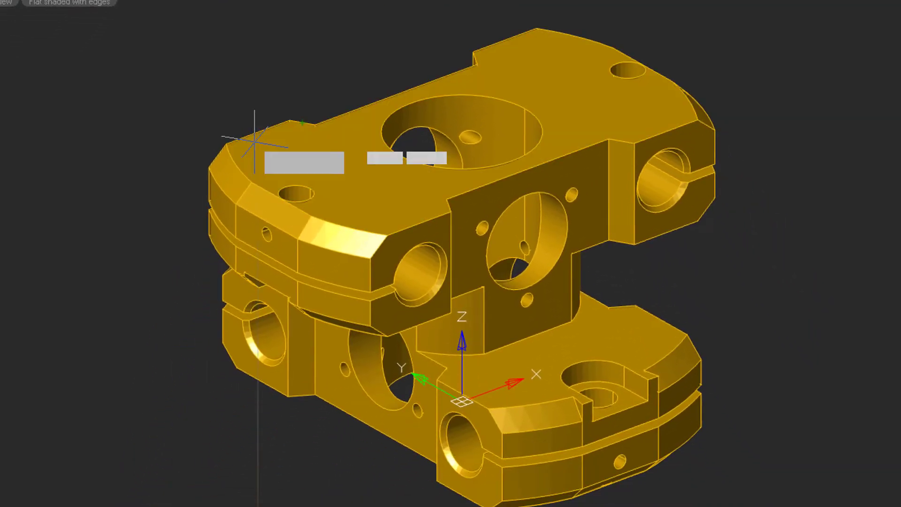
click(667, 130)
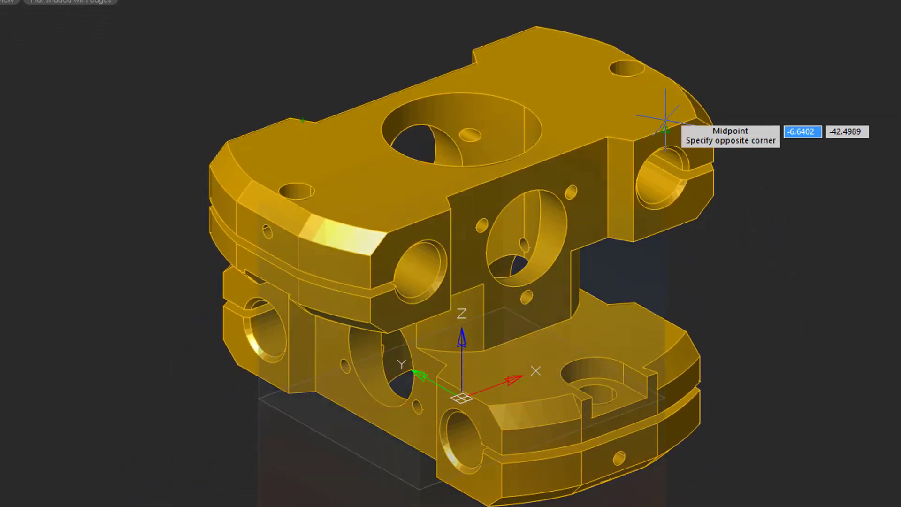
click(687, 95)
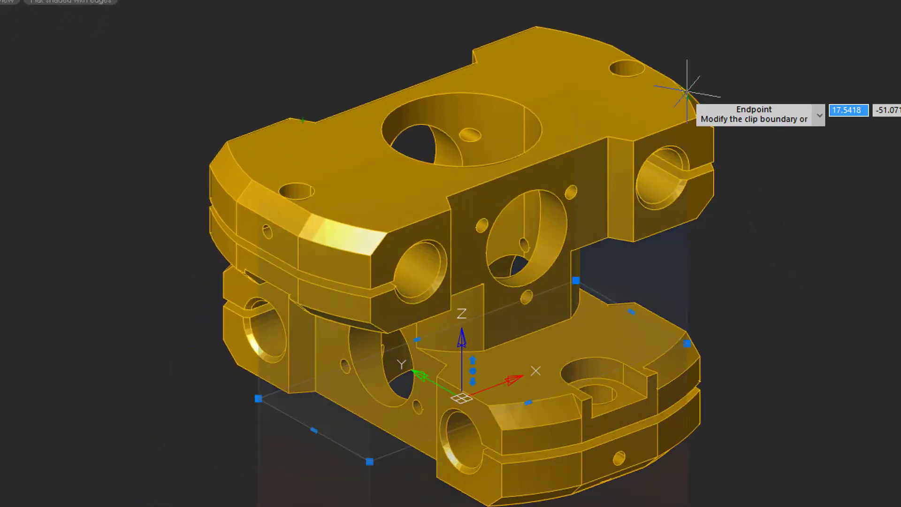
click(697, 288)
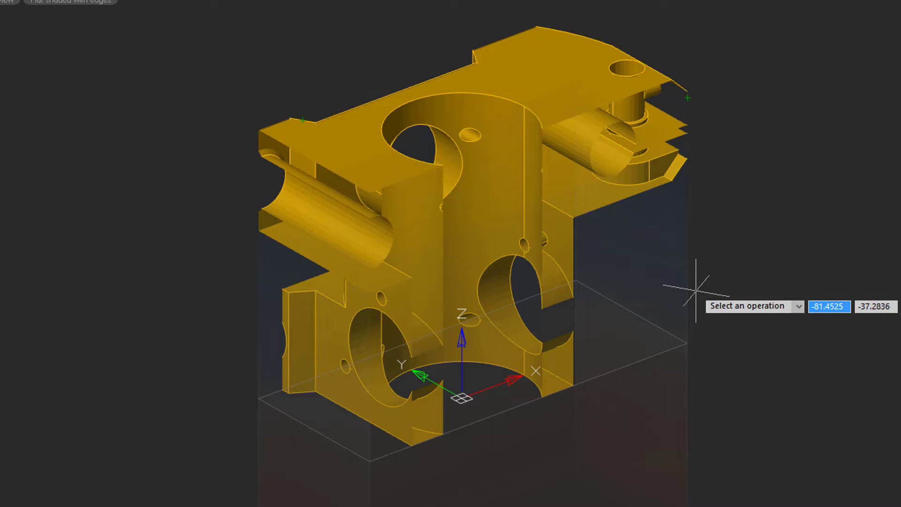
Reshape the clip boundary by moving one of its corner grips.
click(411, 436)
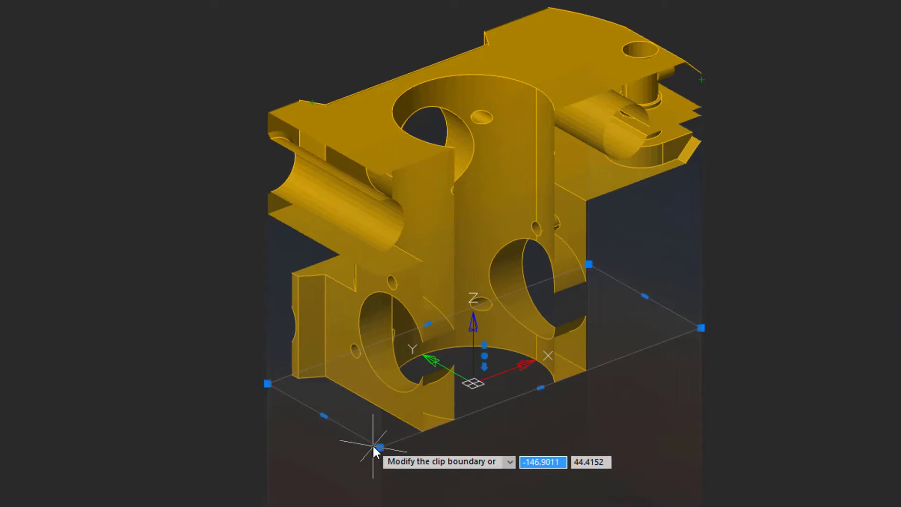
click(381, 445)
click(400, 416)
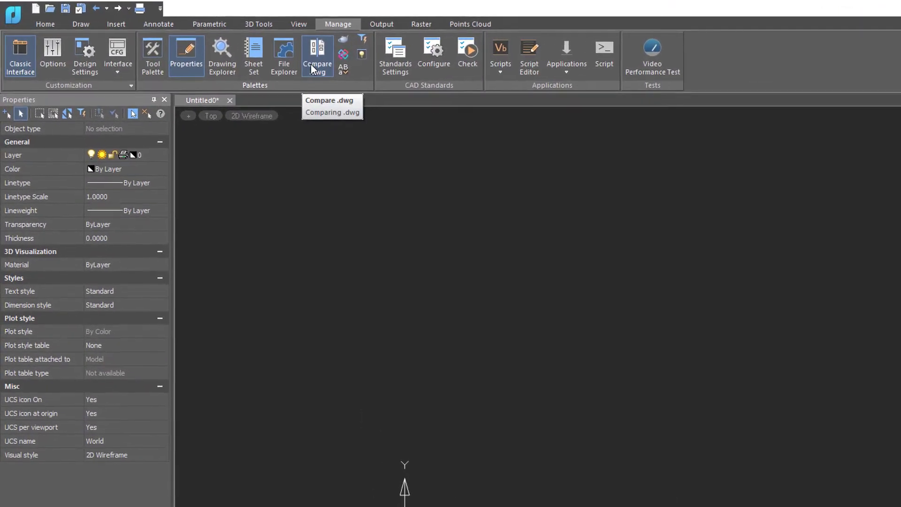
Compare nCAD Shaft.dwg against nCAD Shaft-modified.dwg in the drawing comparison palette.
click(320, 65)
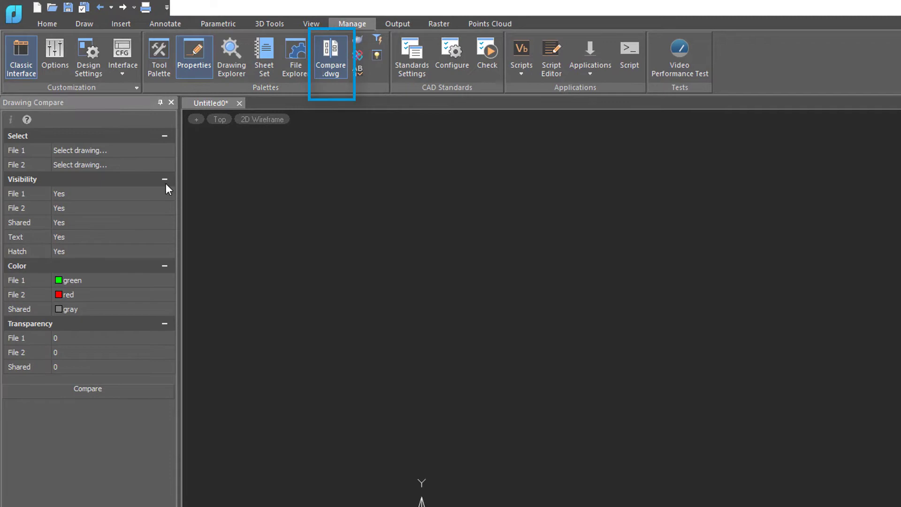
click(170, 149)
click(168, 150)
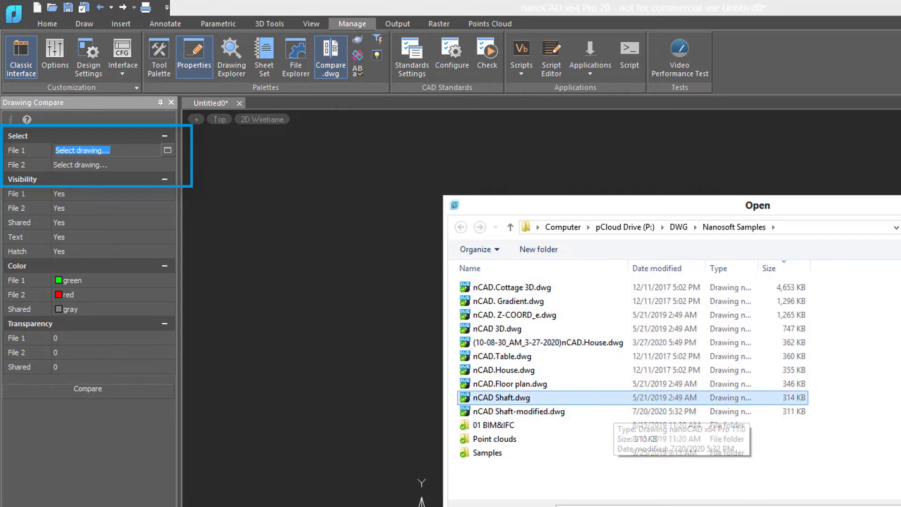
double_click(501, 397)
click(156, 164)
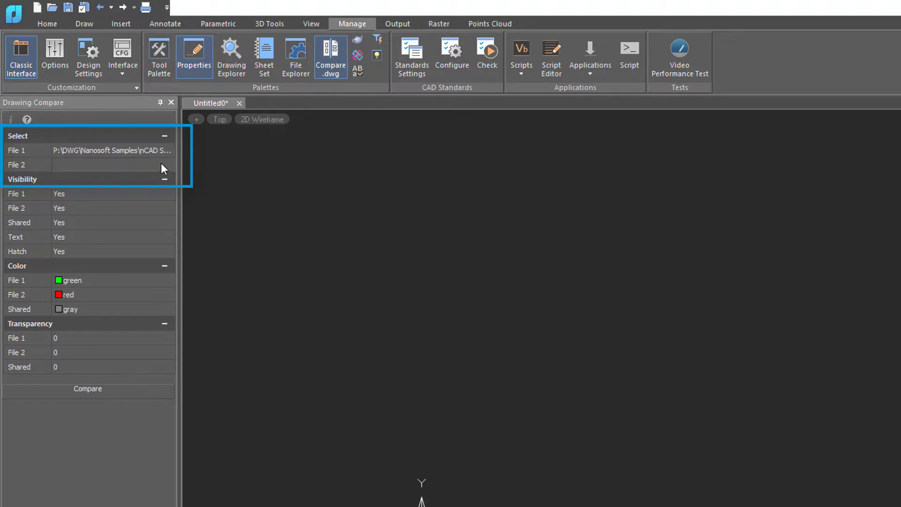
click(168, 165)
click(535, 411)
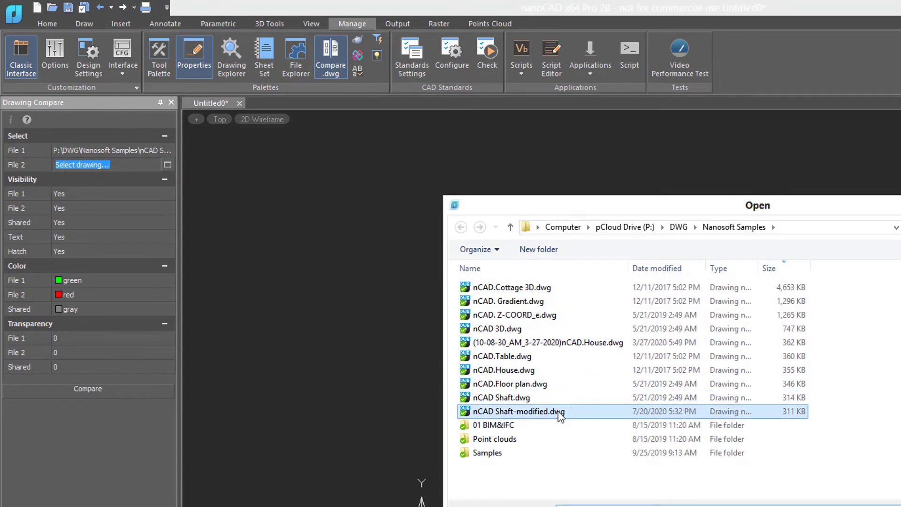
double_click(519, 411)
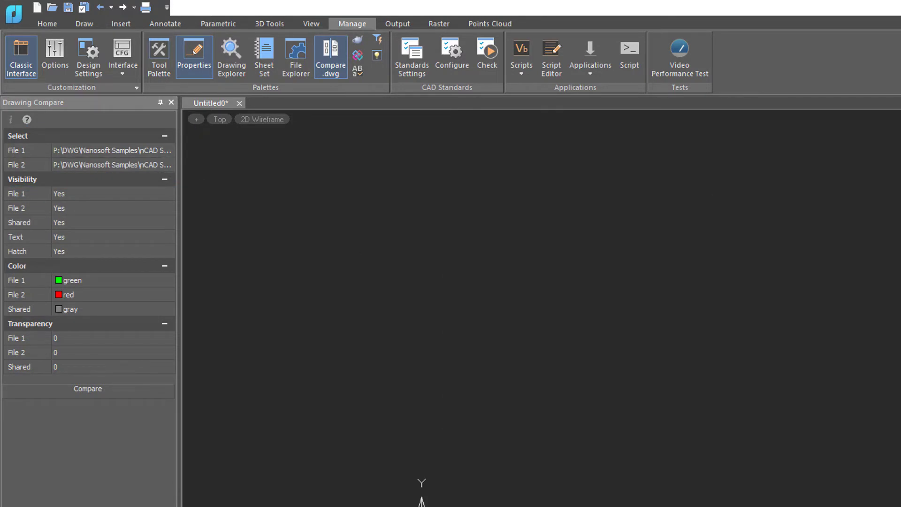
click(111, 393)
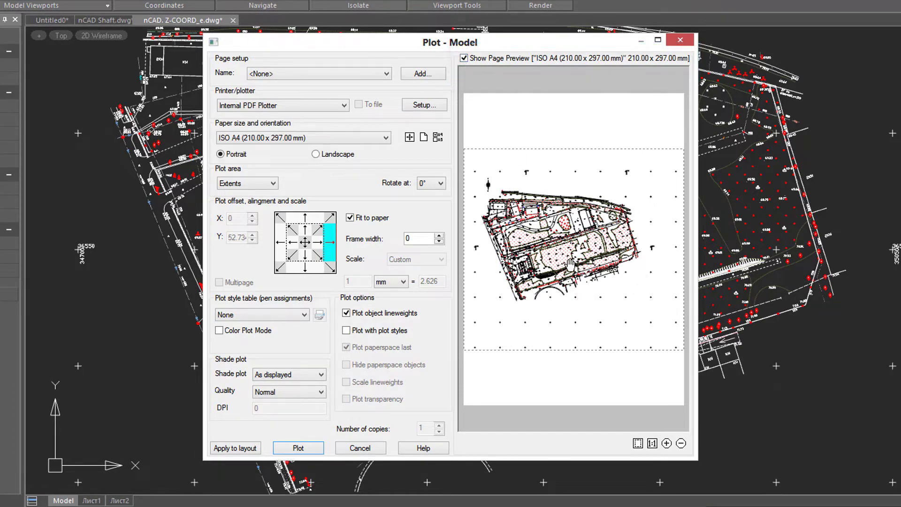
Review the Printer/plotter list and pick a plotter for the floor plan.
click(345, 106)
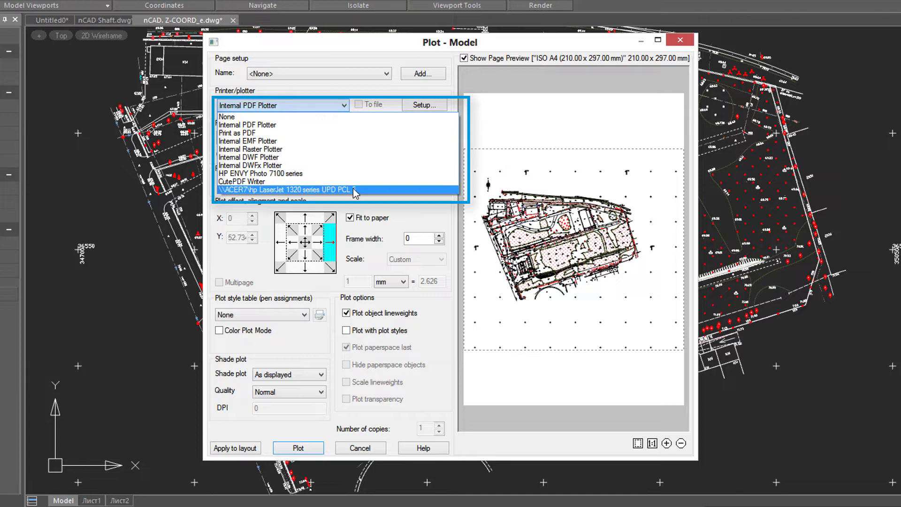
click(295, 192)
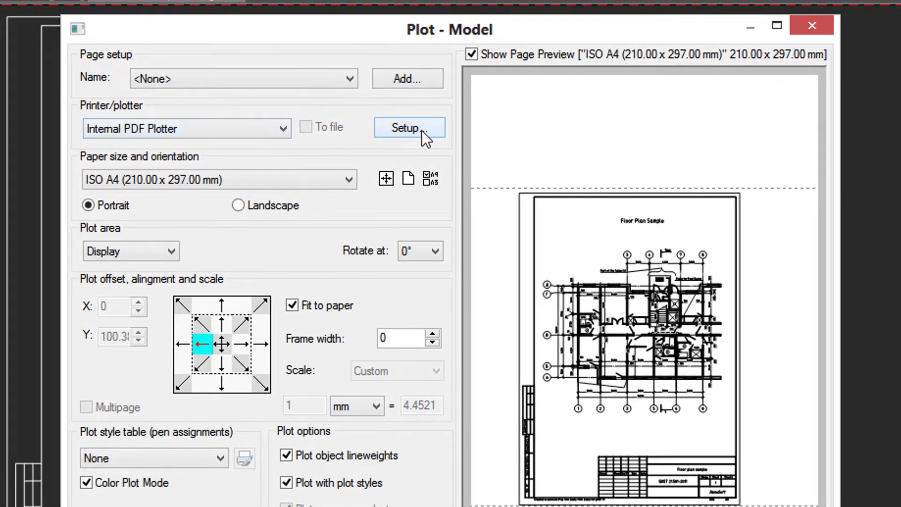
Plot the floor plan to PDF with SHX text annotations kept on.
click(422, 131)
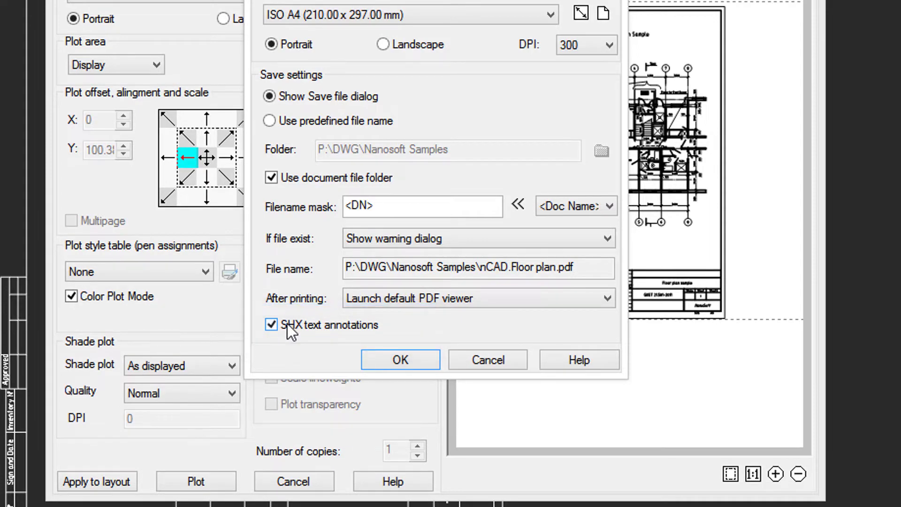
click(400, 360)
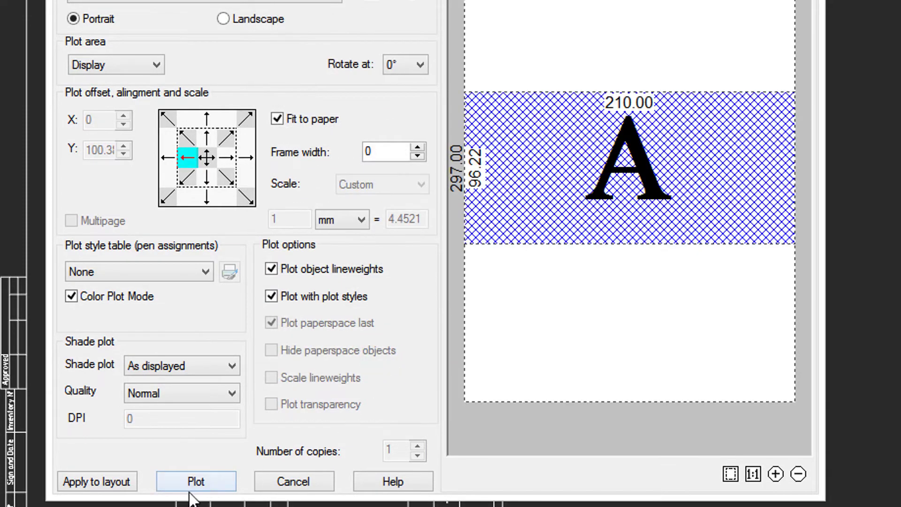
click(195, 482)
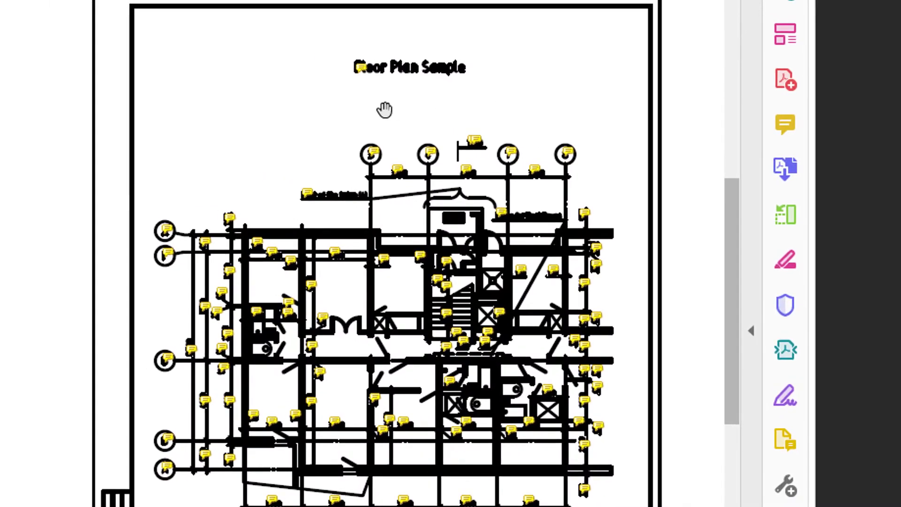
mouse_move(360, 69)
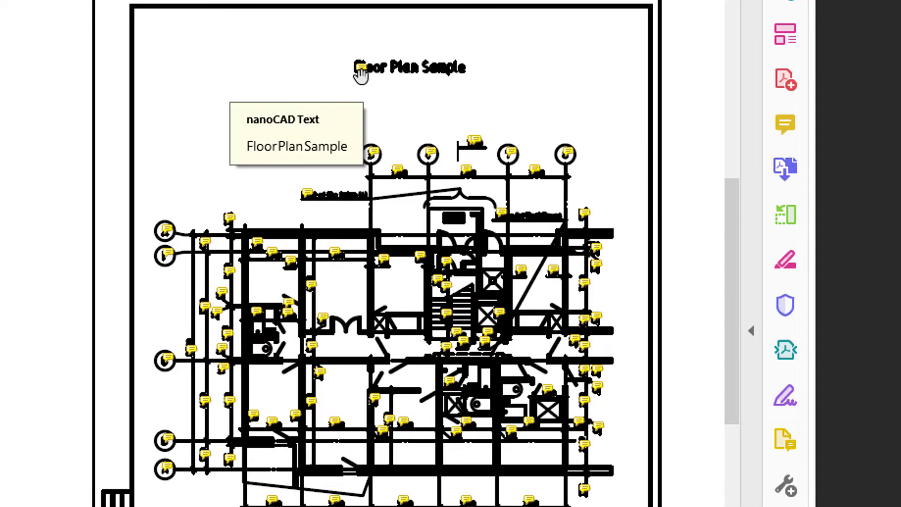
Open the title annotation's nanoCAD Text comment and highlight its FloorPlanSample text.
click(361, 74)
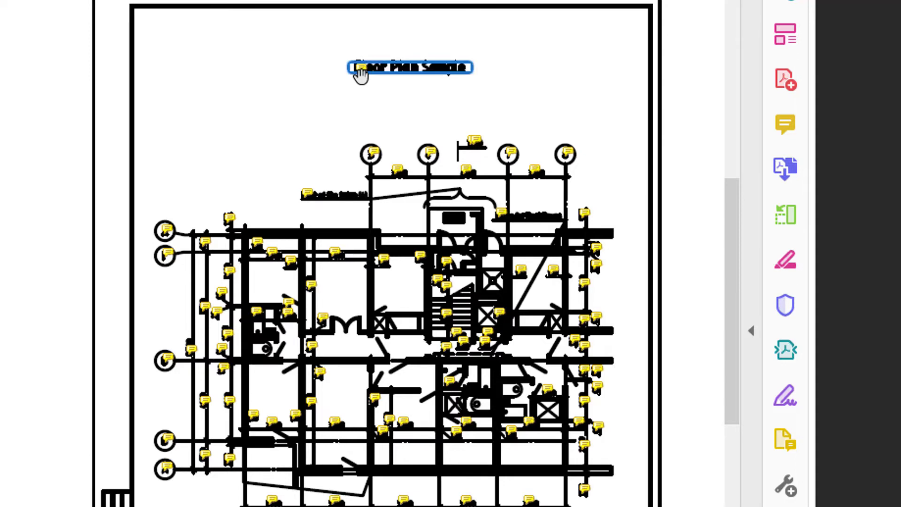
double_click(361, 73)
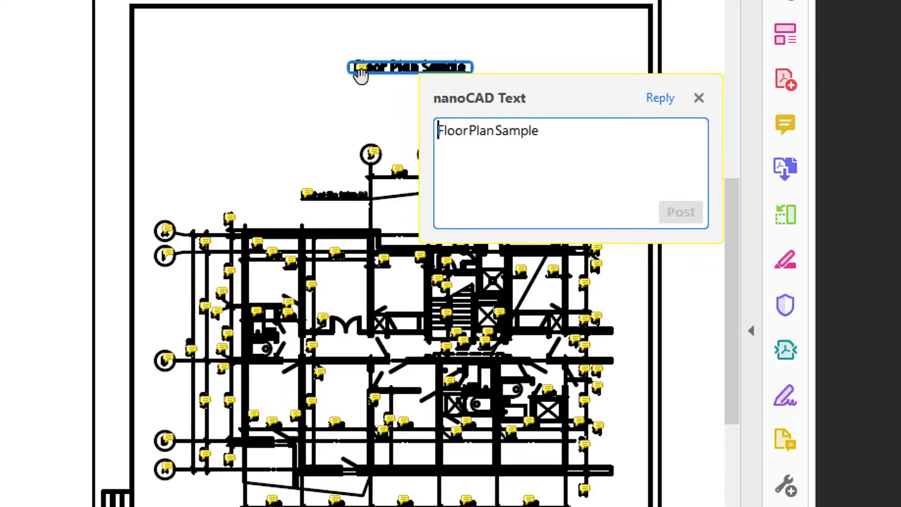
drag(540, 131, 422, 129)
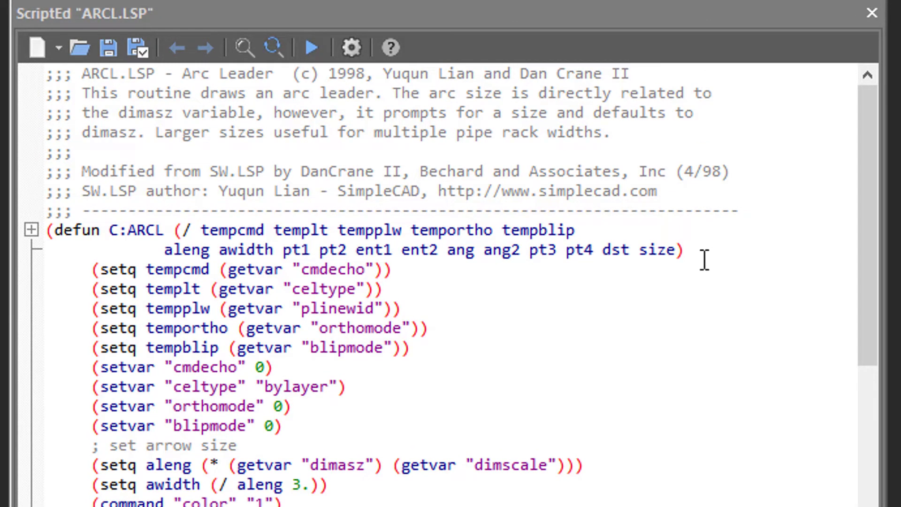
Browse the script language choices in ScriptEd's New dropdown.
click(58, 48)
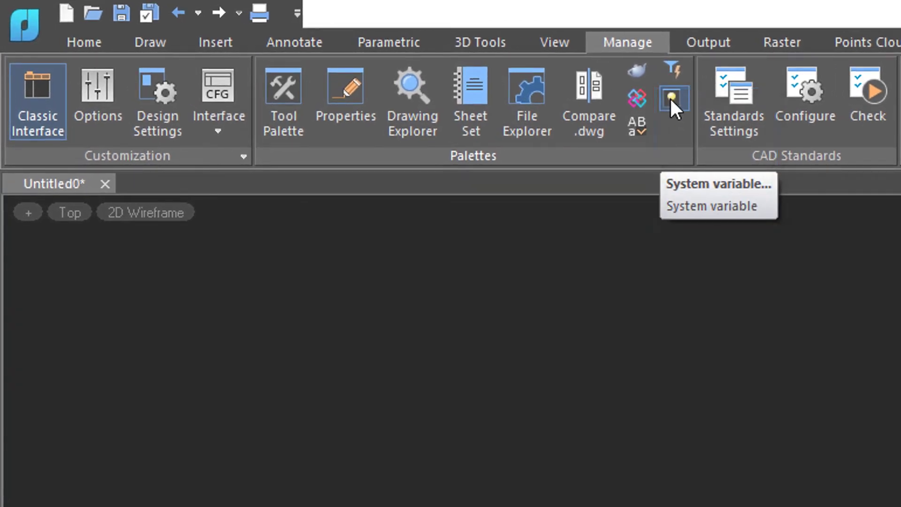
Pin DIMSCALE in the System Variable Monitor and set its value to 100.0.
click(670, 97)
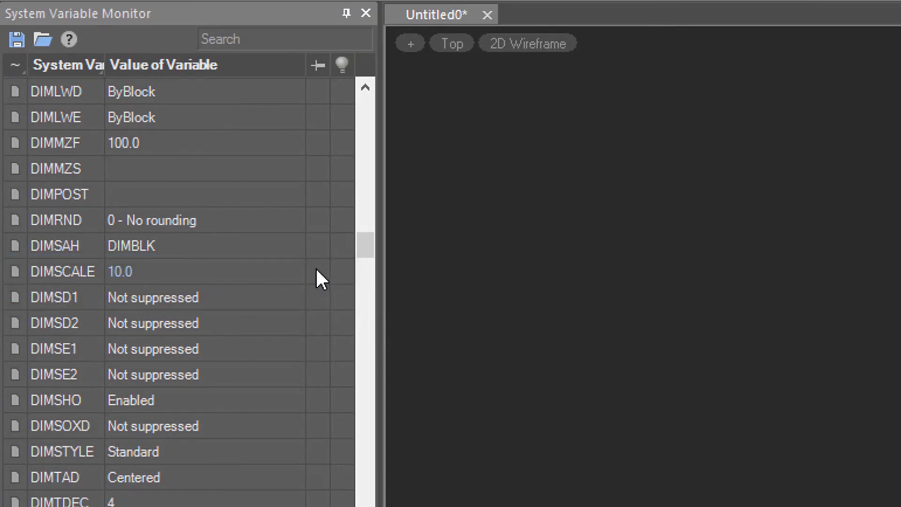
key(Delete)
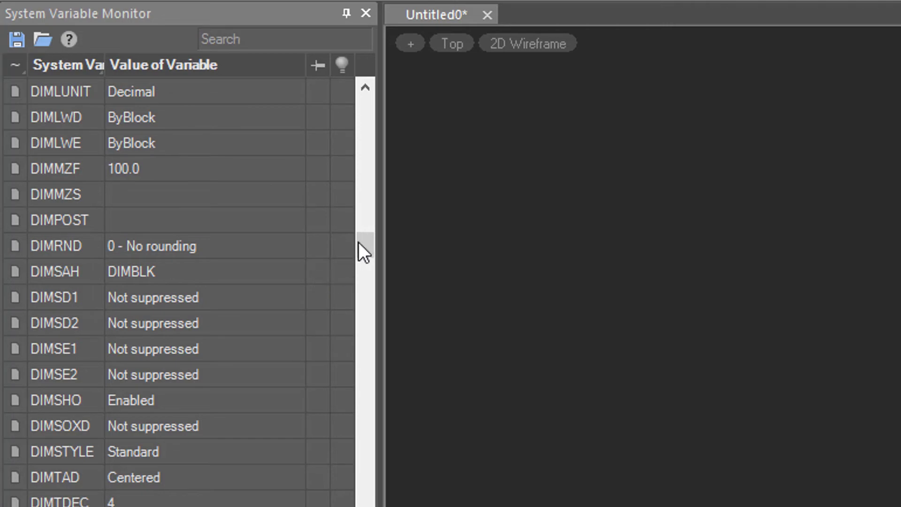
drag(362, 246, 367, 84)
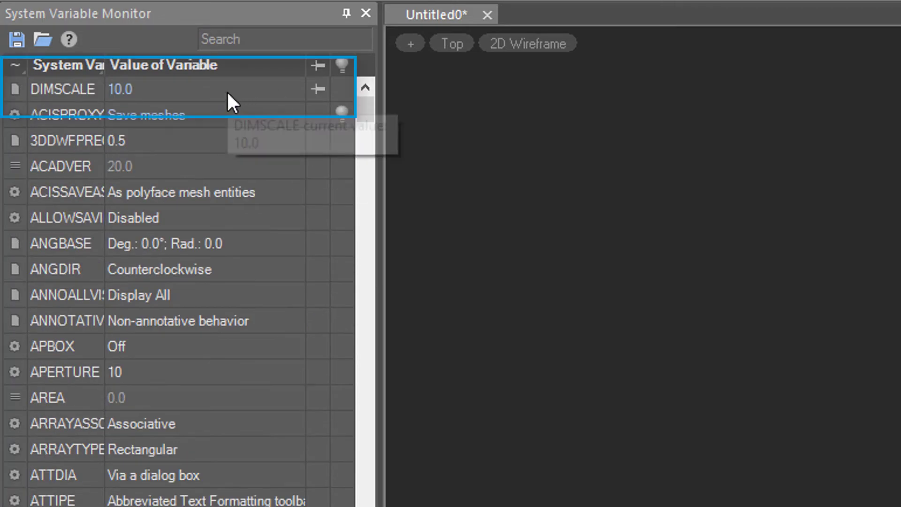
double_click(227, 91)
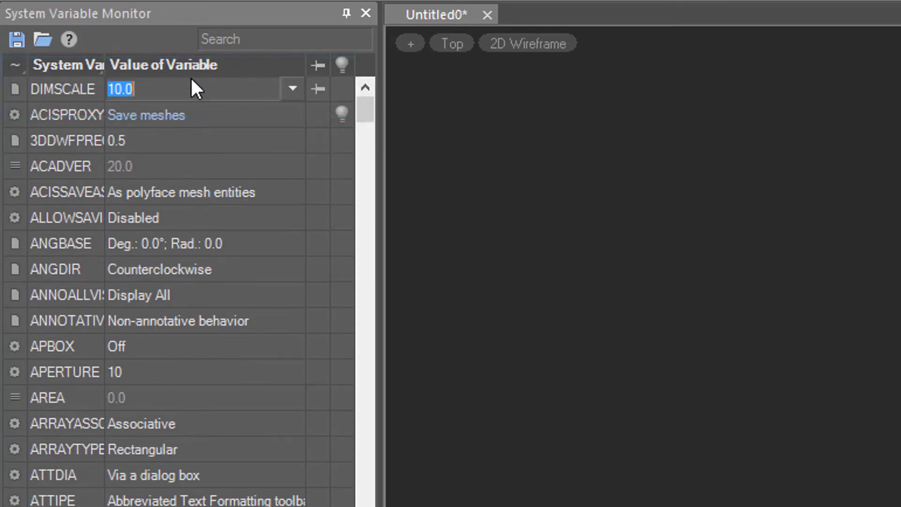
text(100)
key(Return)
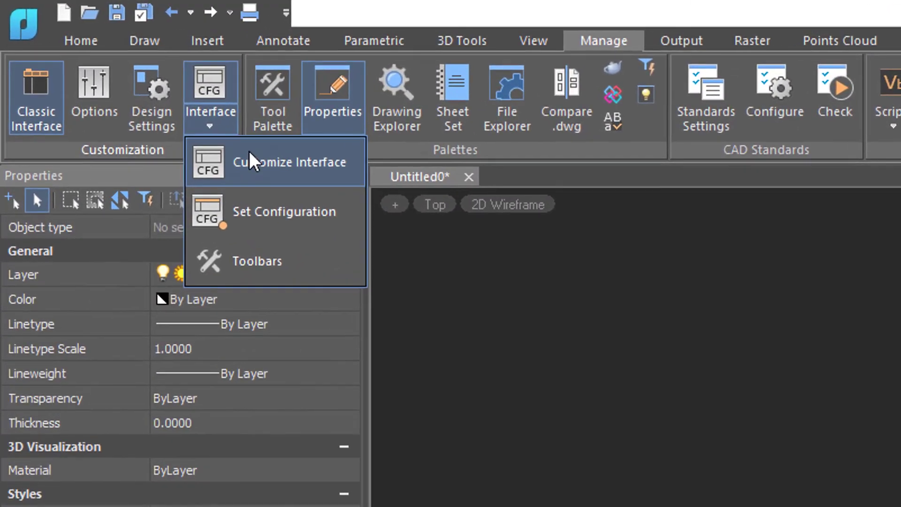
Open Customize user interface and show its Accelerators list.
click(249, 148)
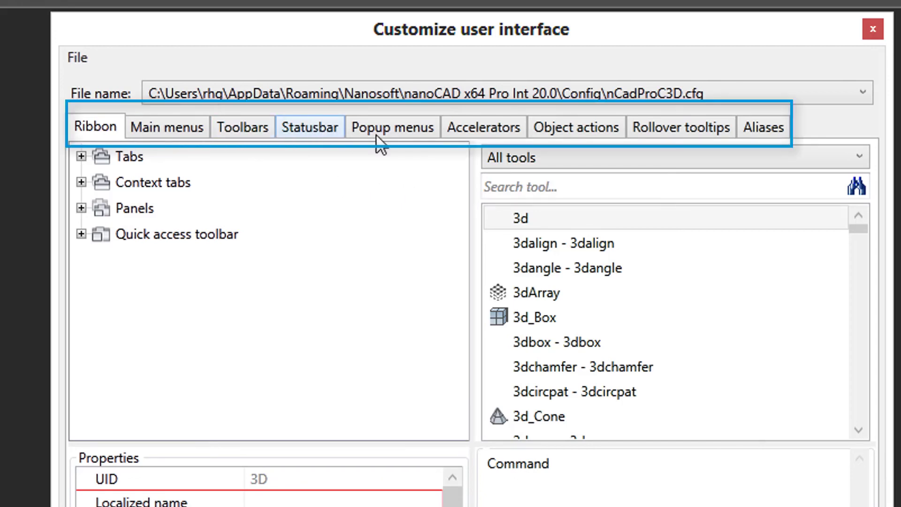
click(485, 126)
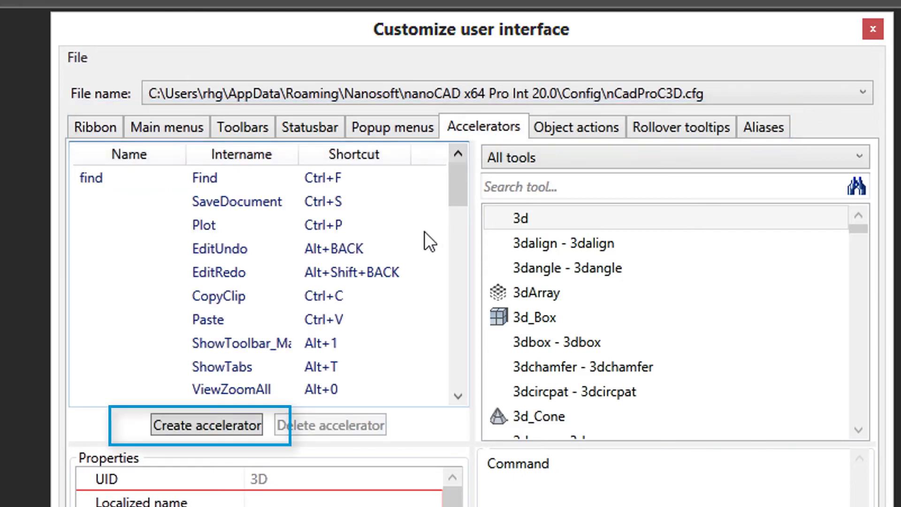
Create a Ctrl+J accelerator that runs the Zoom command and confirm it.
click(235, 421)
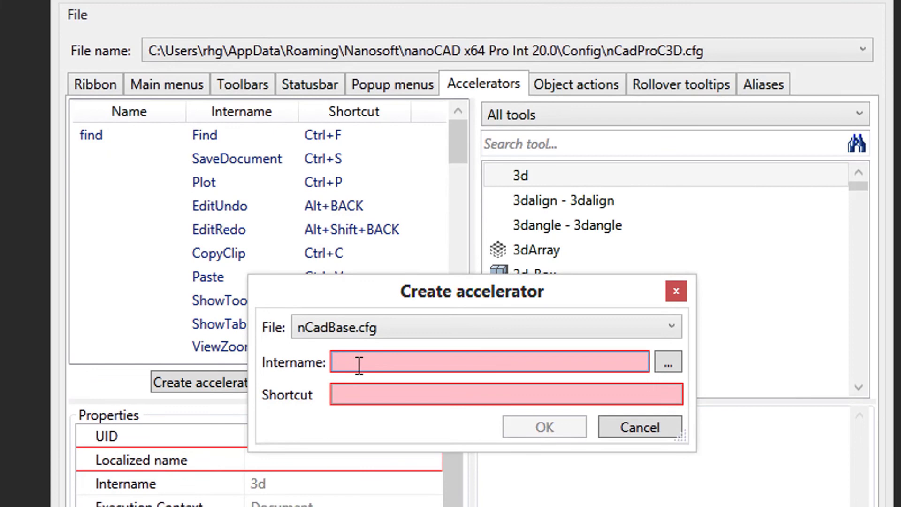
click(359, 379)
text(zoom)
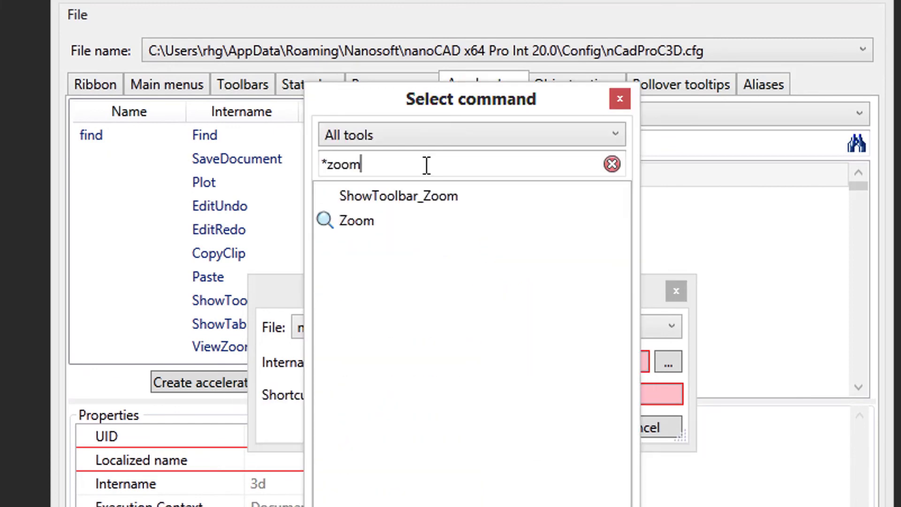
double_click(423, 220)
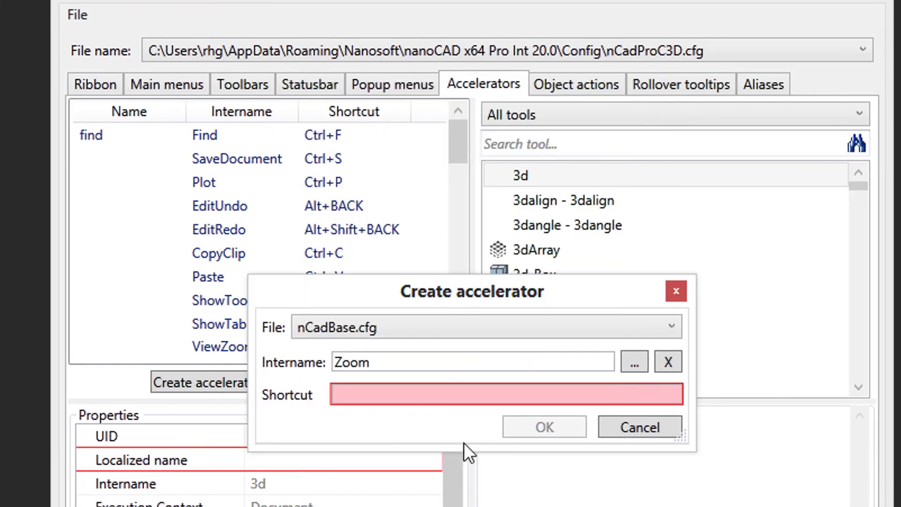
click(478, 394)
key(ctrl+j)
text(Ctrl+J)
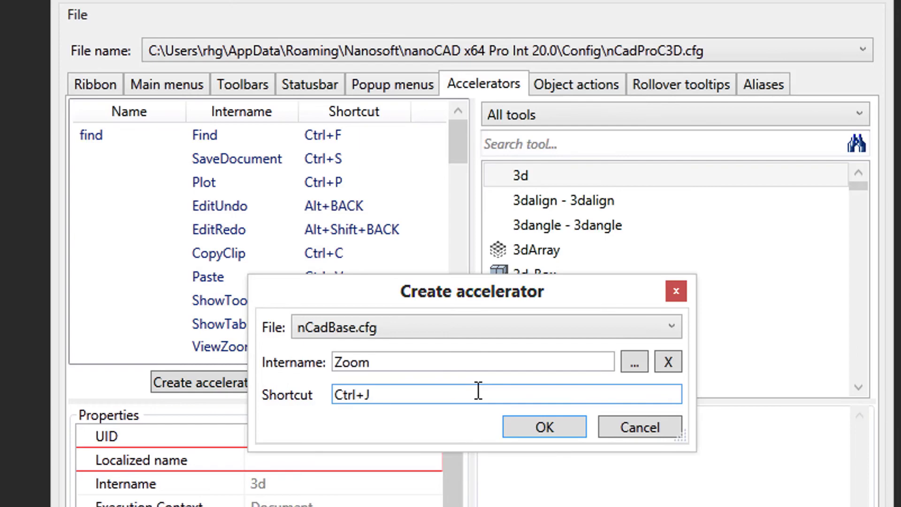
click(529, 421)
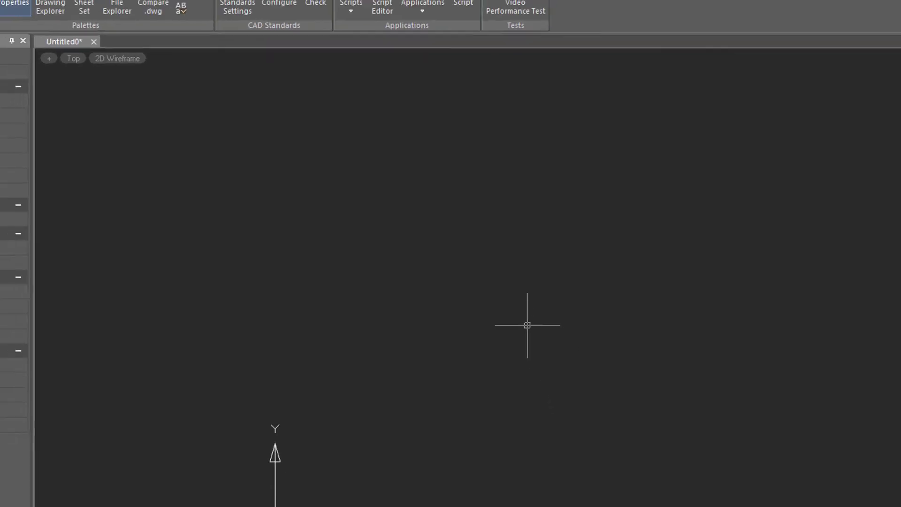